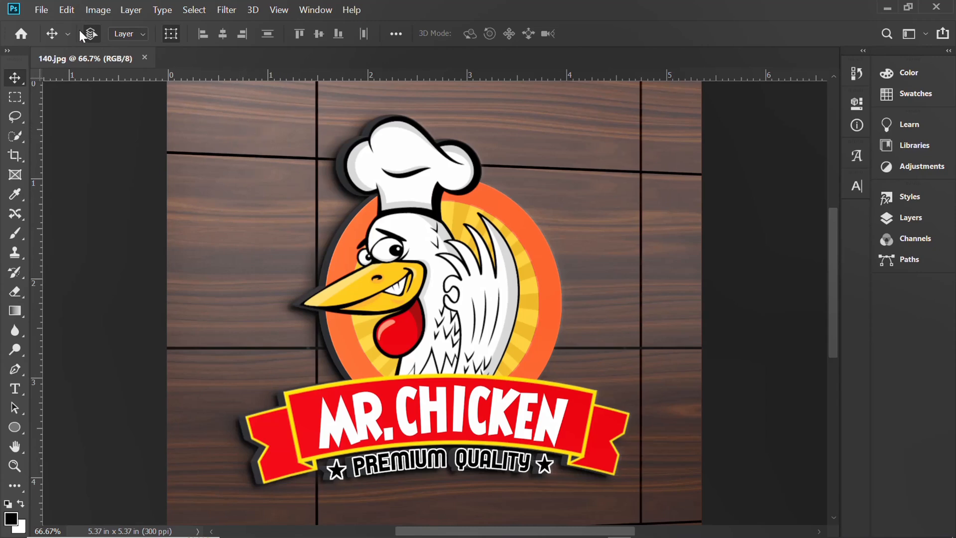
- Open the mockup file 140.psd from the Premium folder in Downloads
click(48, 13)
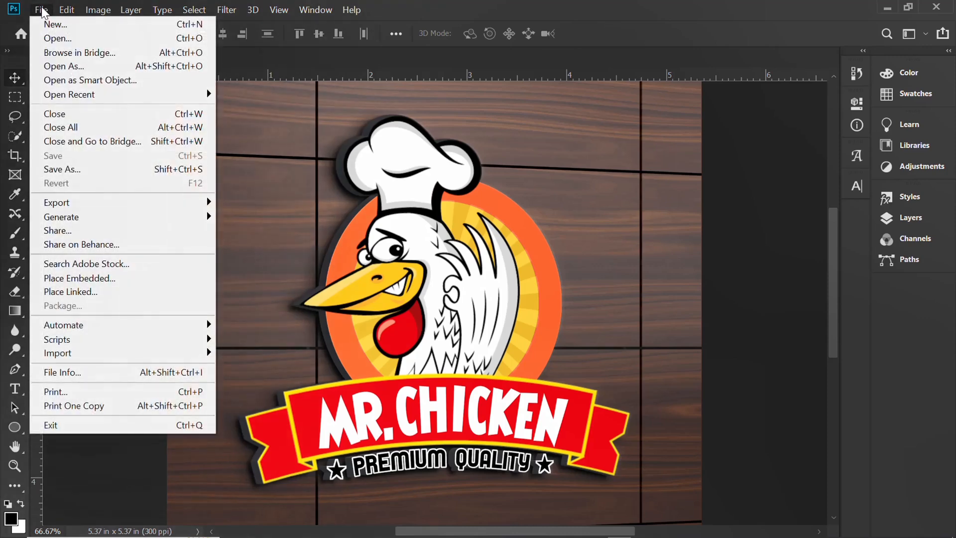
click(61, 40)
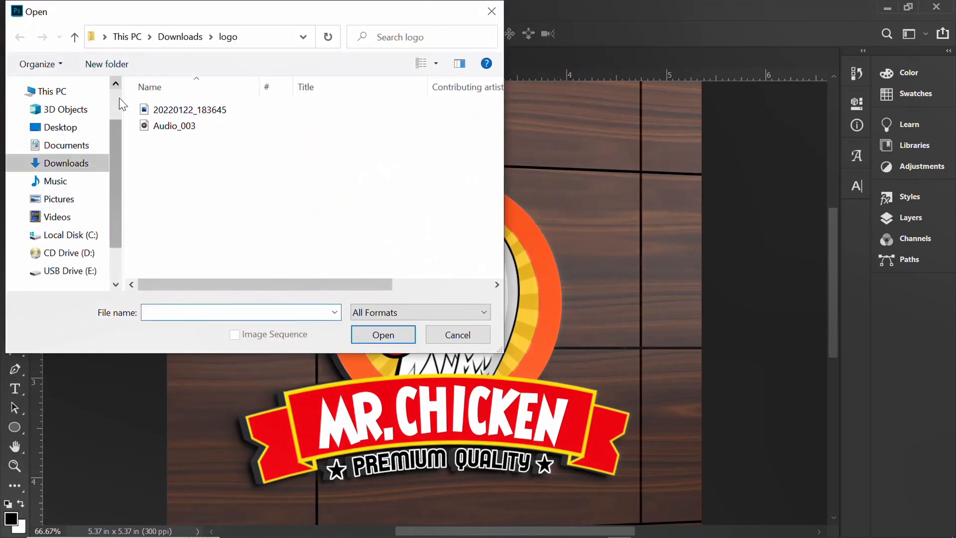
click(80, 166)
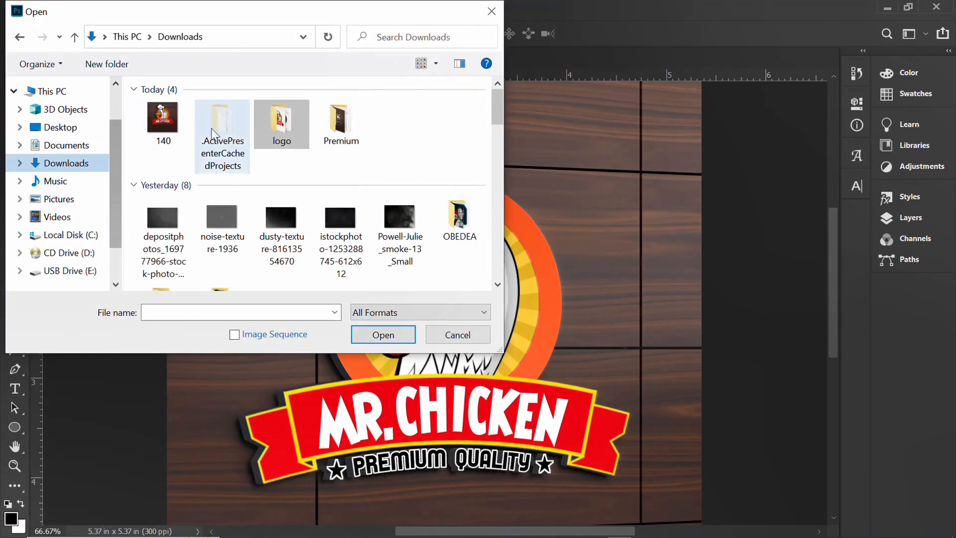
double_click(336, 122)
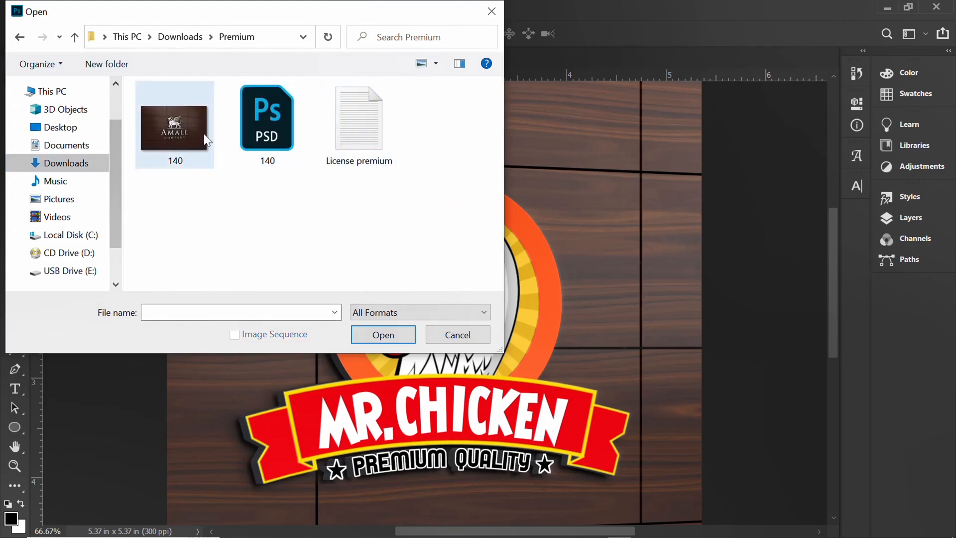
click(272, 130)
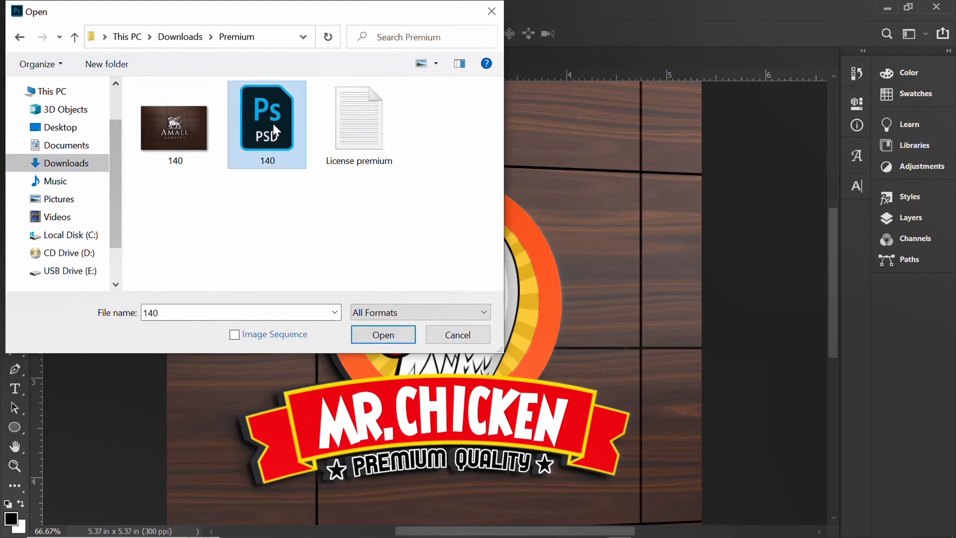
click(388, 338)
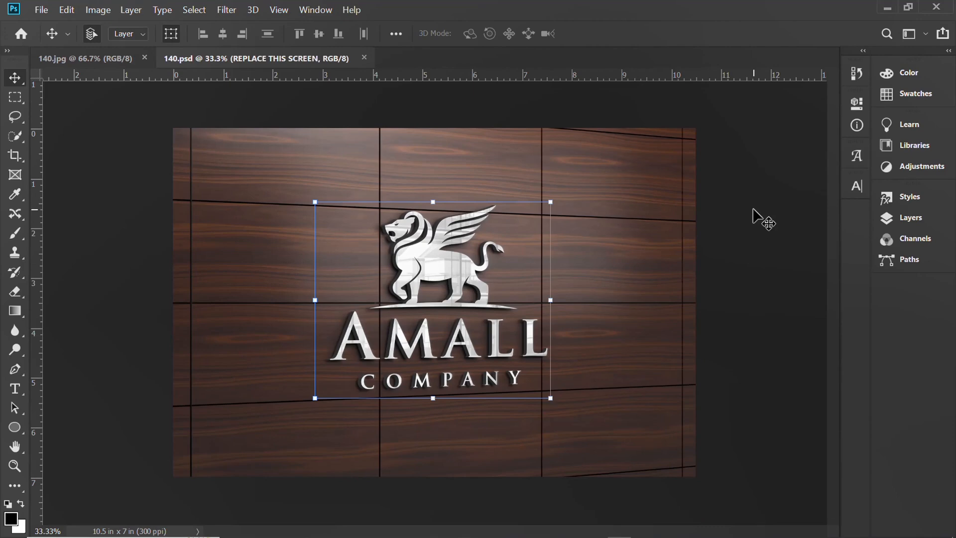
- Open the REPLACE THIS SCREEN smart object and its nested YOUR DESIGN HERE smart object, and hide the upper REPLACE THIS LOGO layer
key(F7)
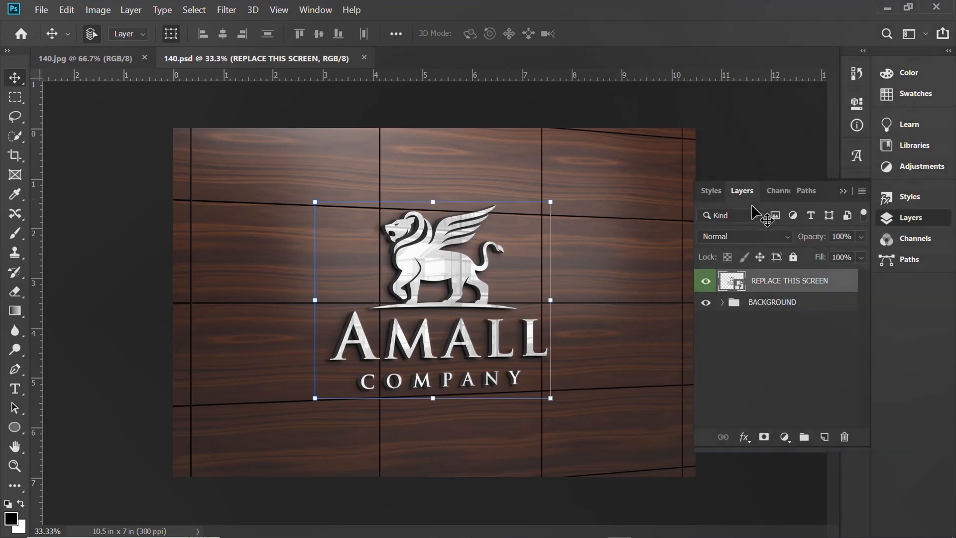
double_click(743, 291)
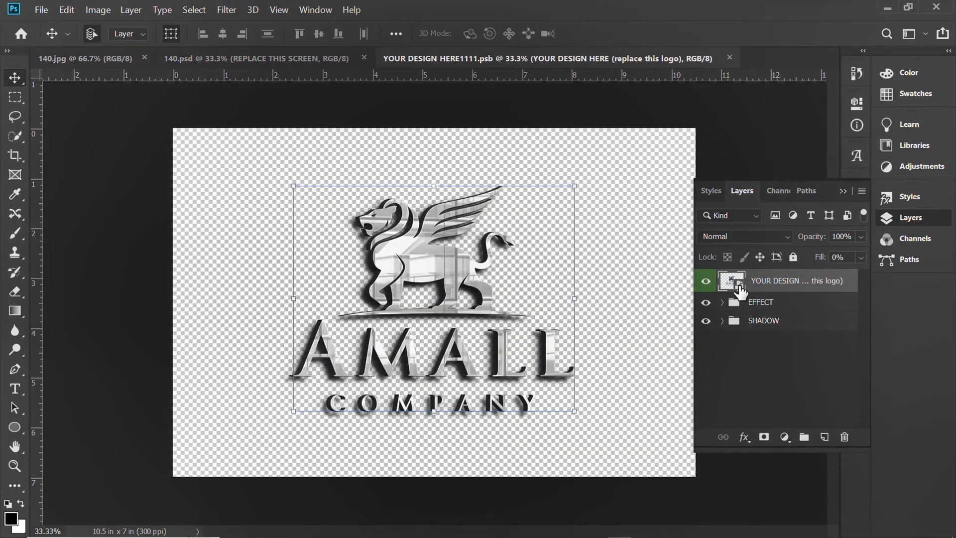
double_click(740, 291)
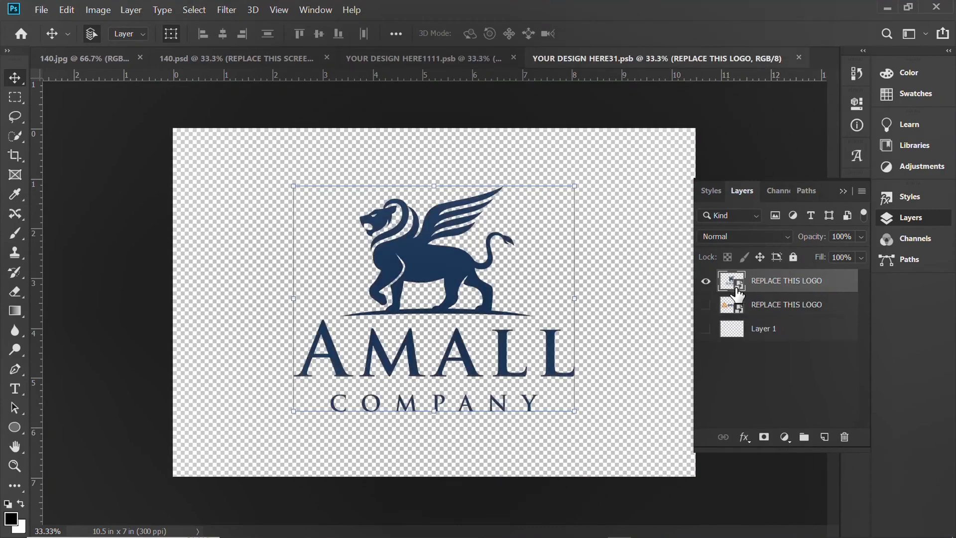
click(707, 282)
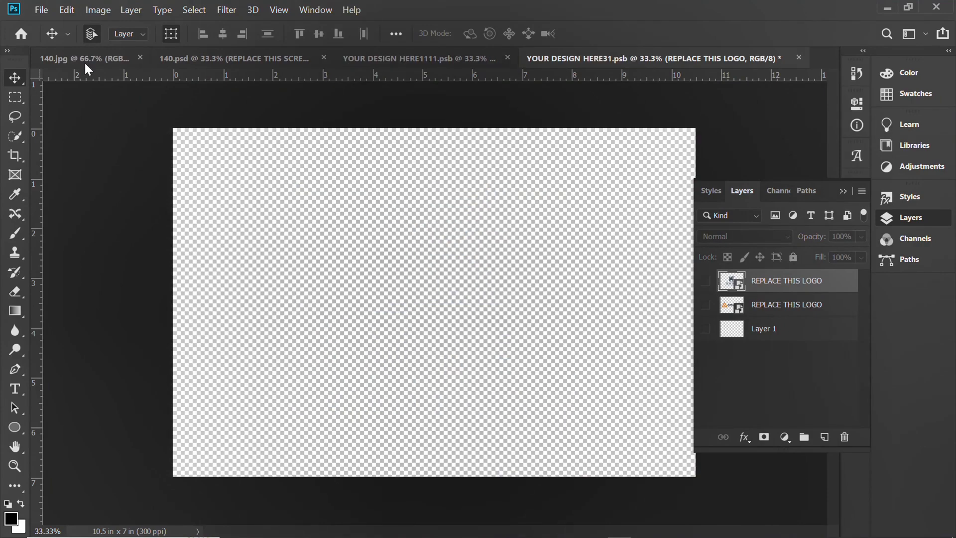
- Place the image 20220122_183645 from the logo folder in Downloads as an embedded object
click(44, 10)
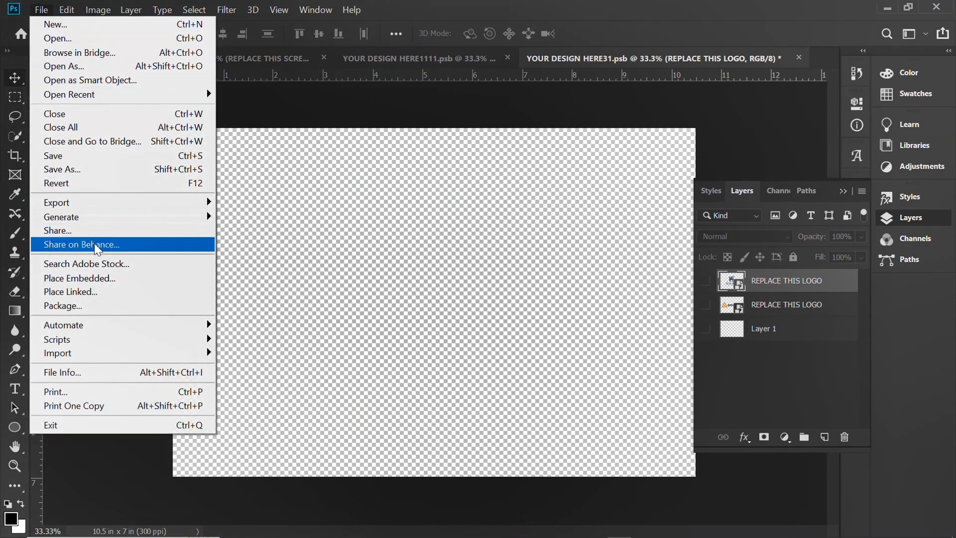
click(101, 279)
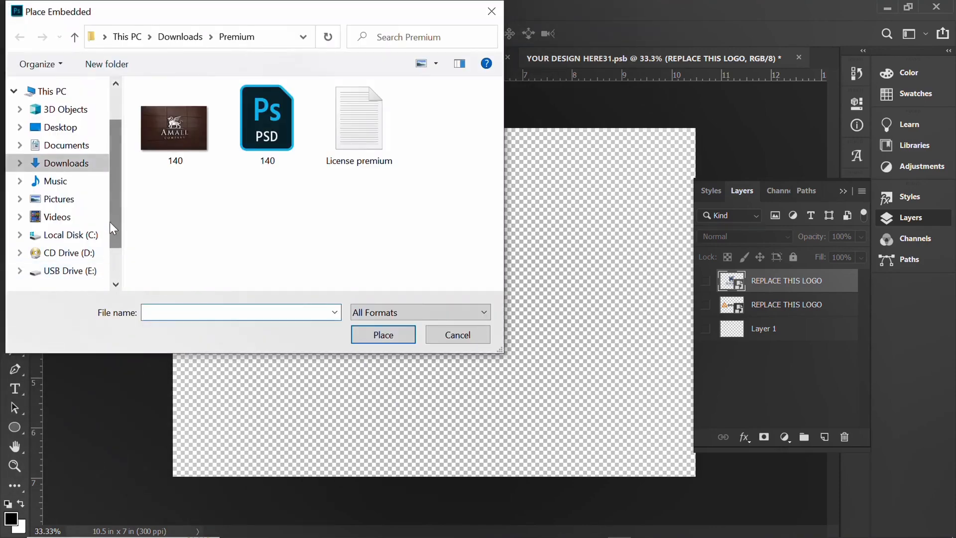
click(75, 163)
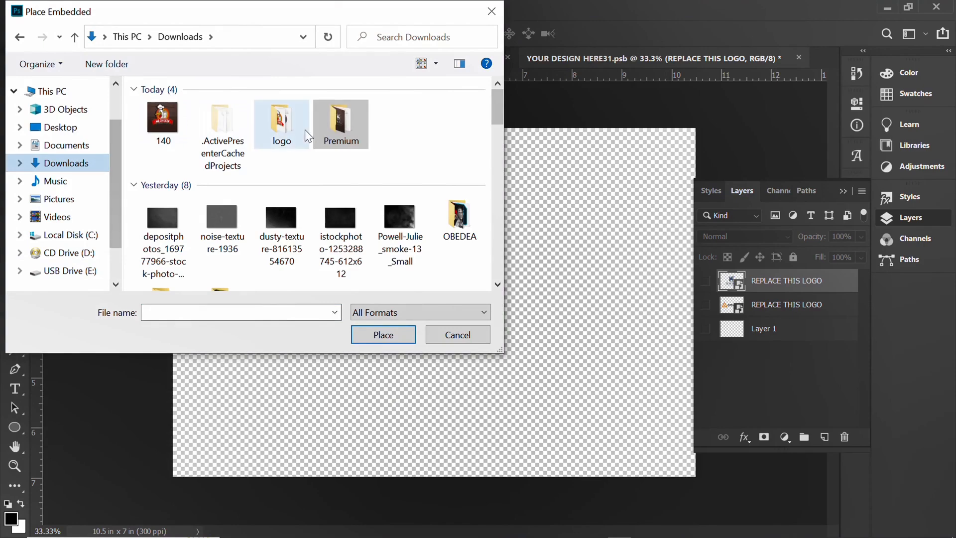
double_click(279, 122)
click(211, 111)
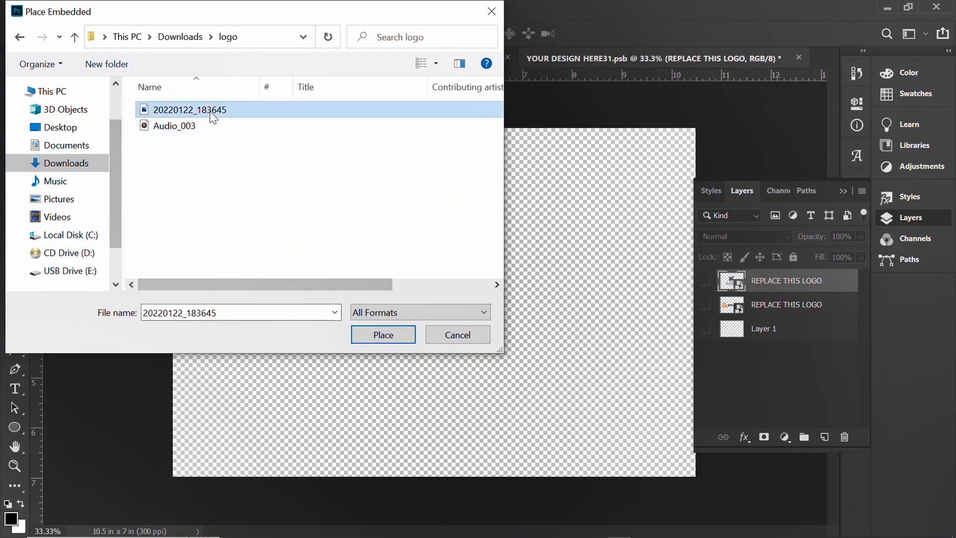
click(360, 339)
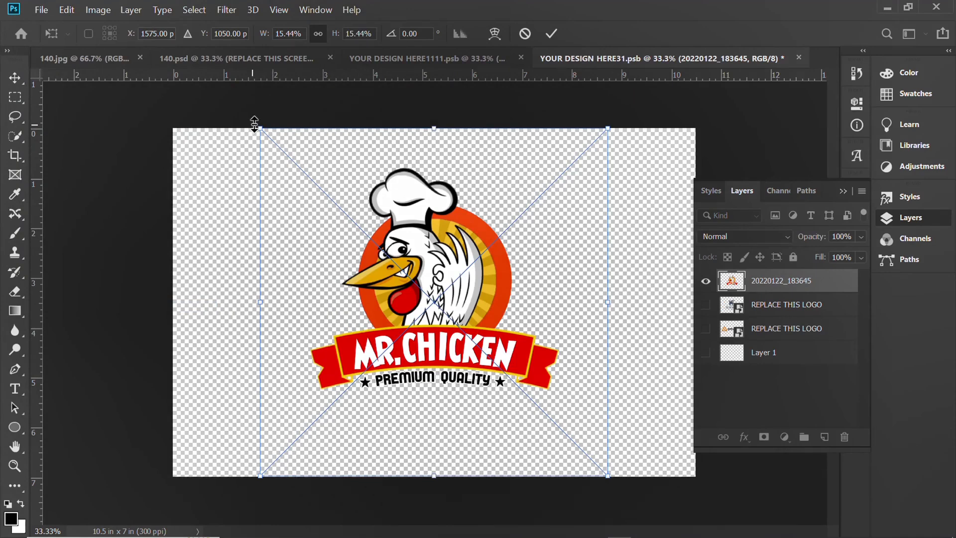
- Enlarge the placed chicken logo to about 20.45% scale, and save and close YOUR DESIGN HERE31.psb
drag(257, 123, 227, 95)
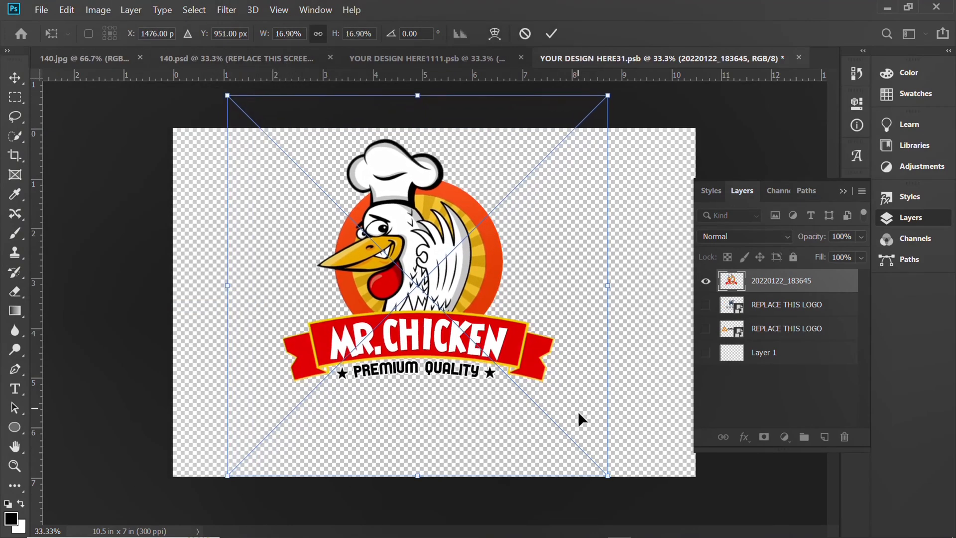
drag(608, 476, 663, 536)
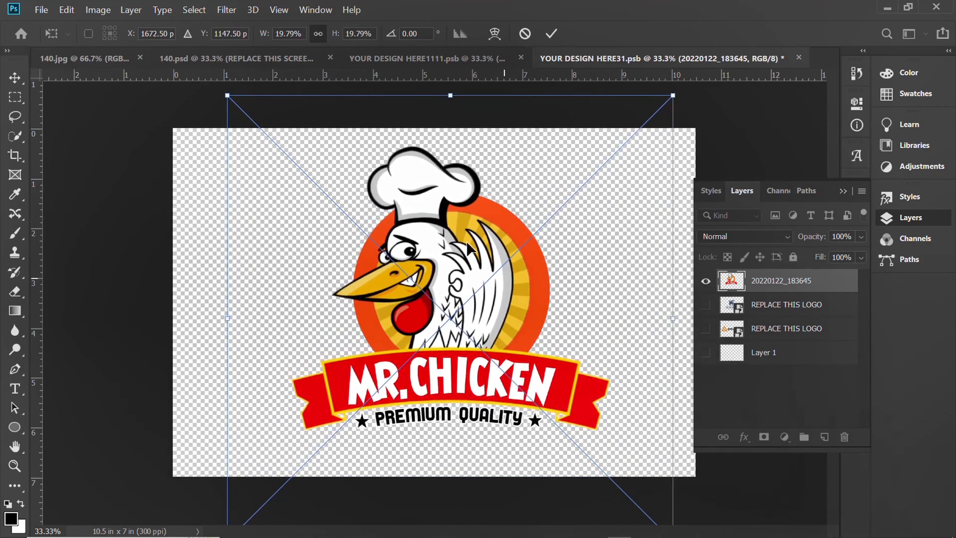
drag(219, 90, 216, 89)
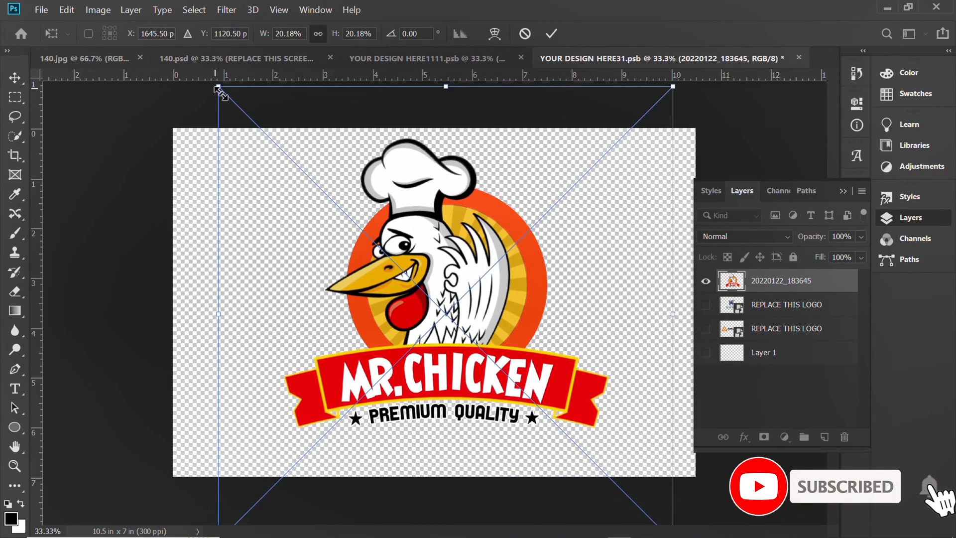
drag(672, 86, 680, 82)
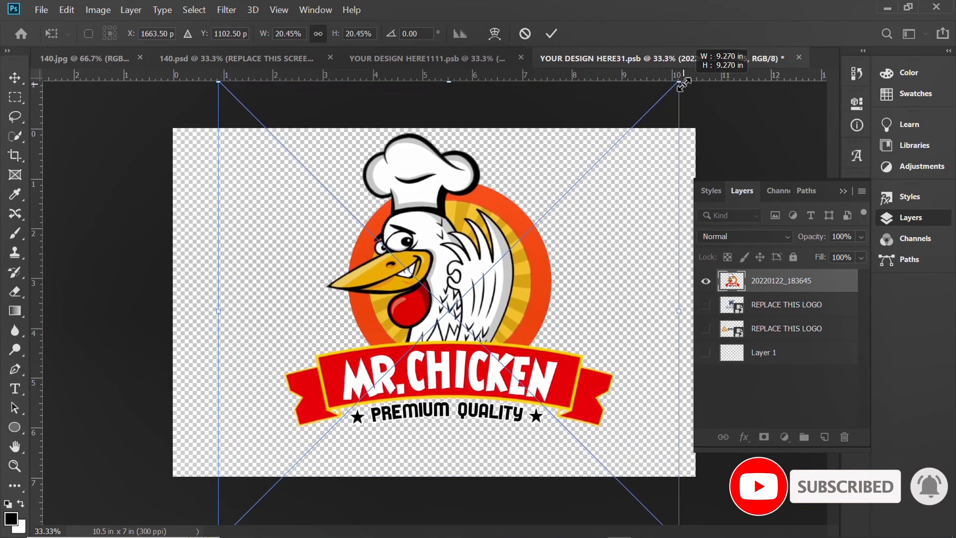
click(552, 34)
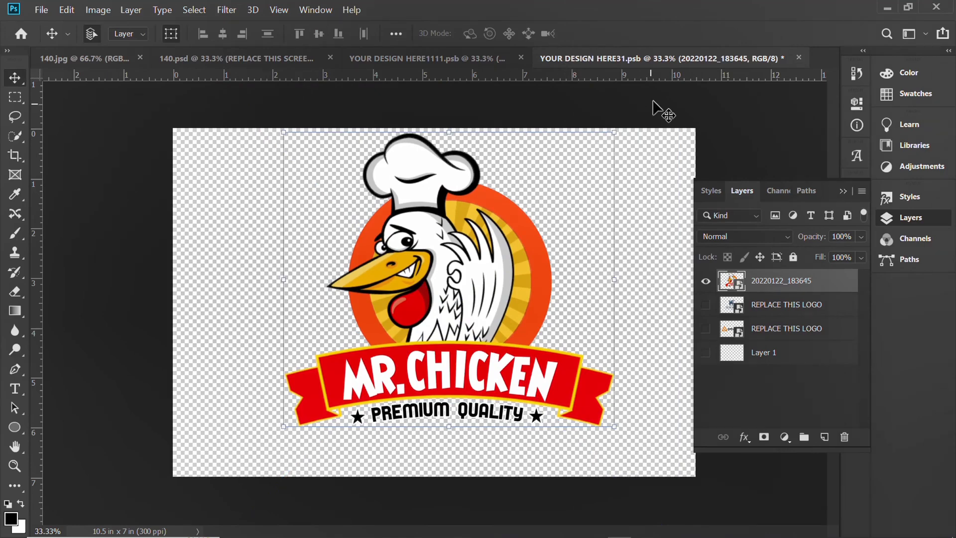
click(799, 58)
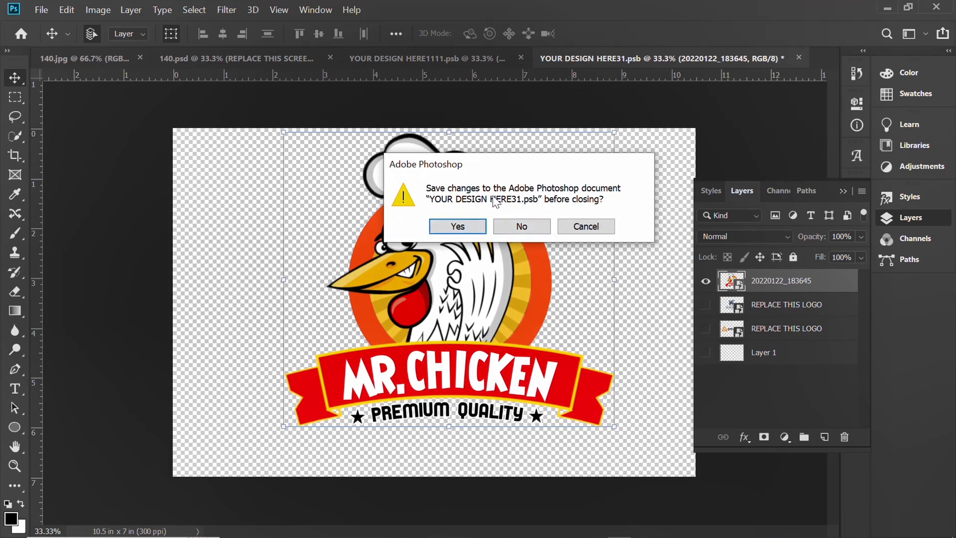
click(456, 226)
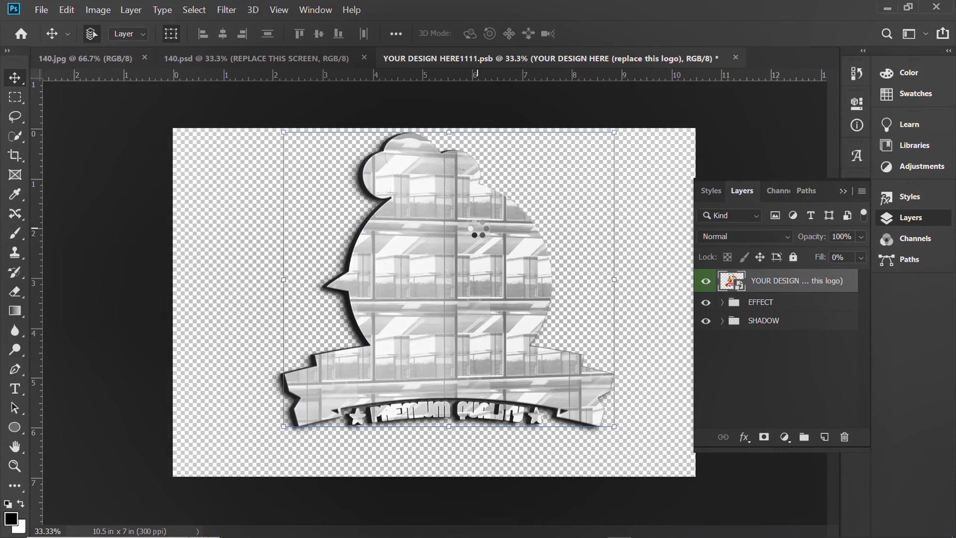
- Hide the Levels 1, Layer 1 copy and Layer 1 layers inside the EFFECT group and deselect all layers
click(722, 302)
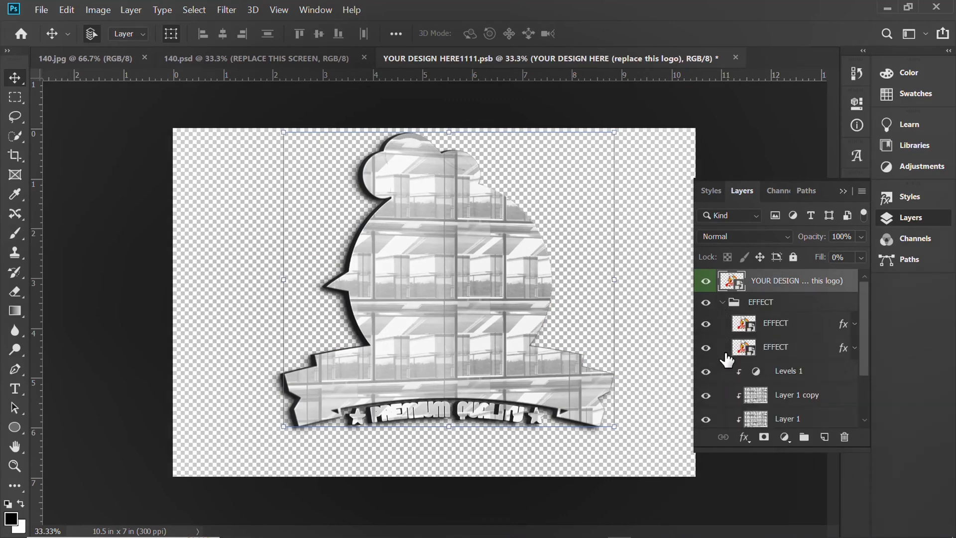
drag(860, 349, 861, 378)
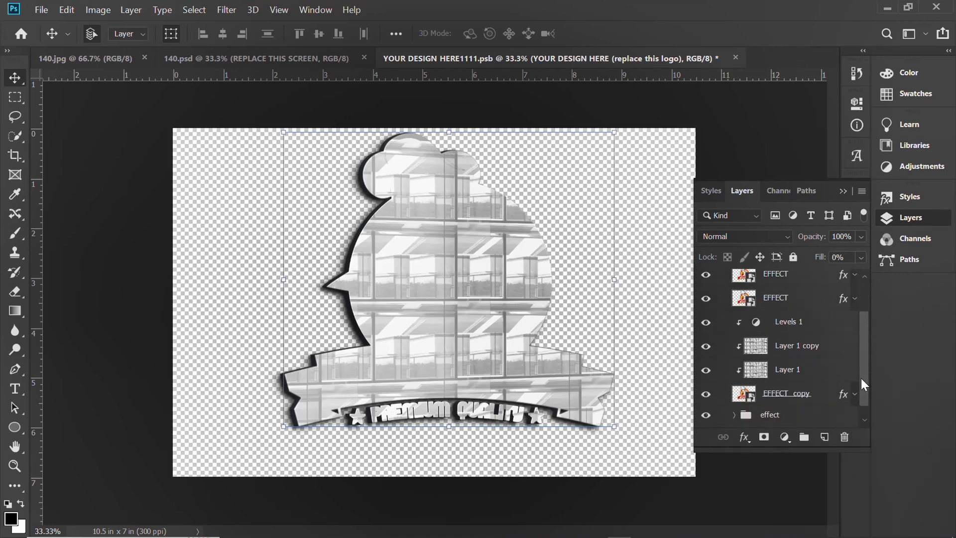
click(704, 325)
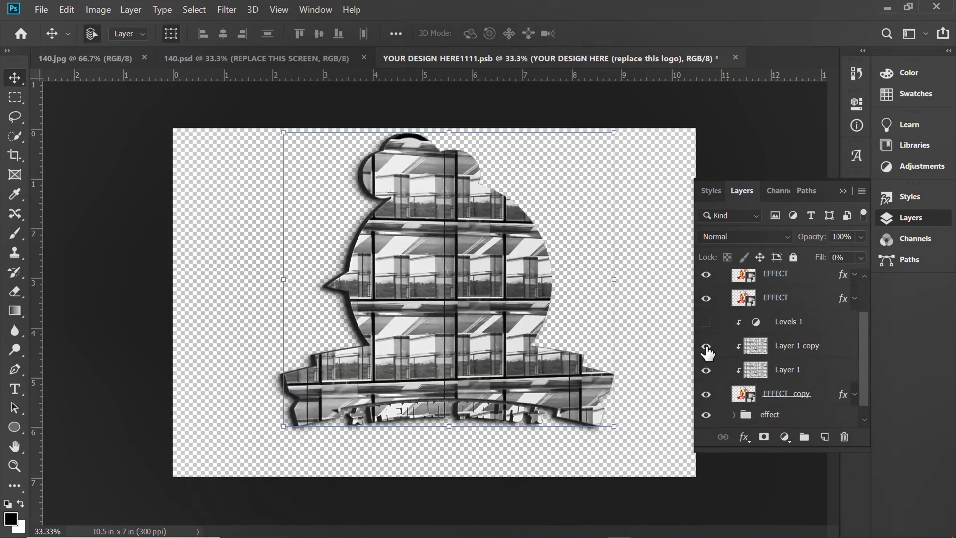
click(707, 346)
click(706, 371)
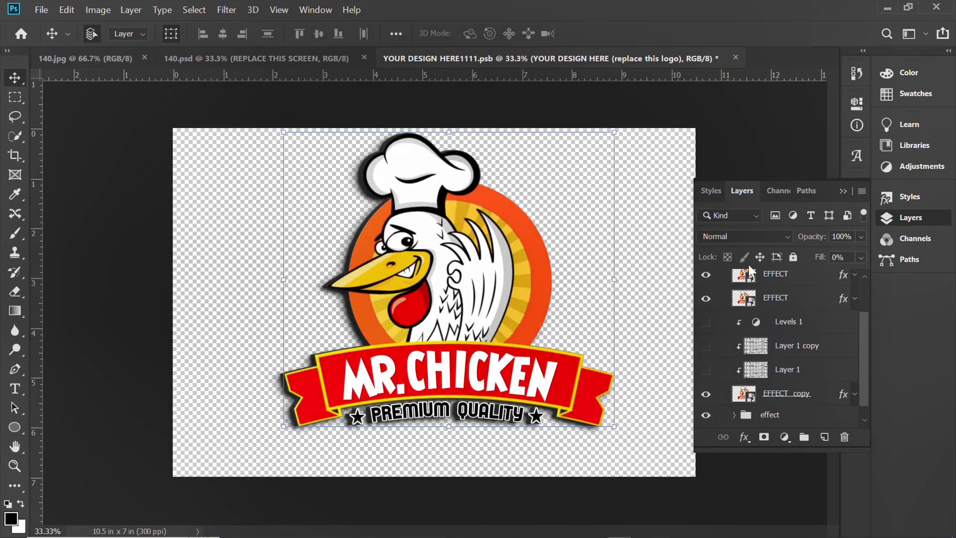
click(843, 191)
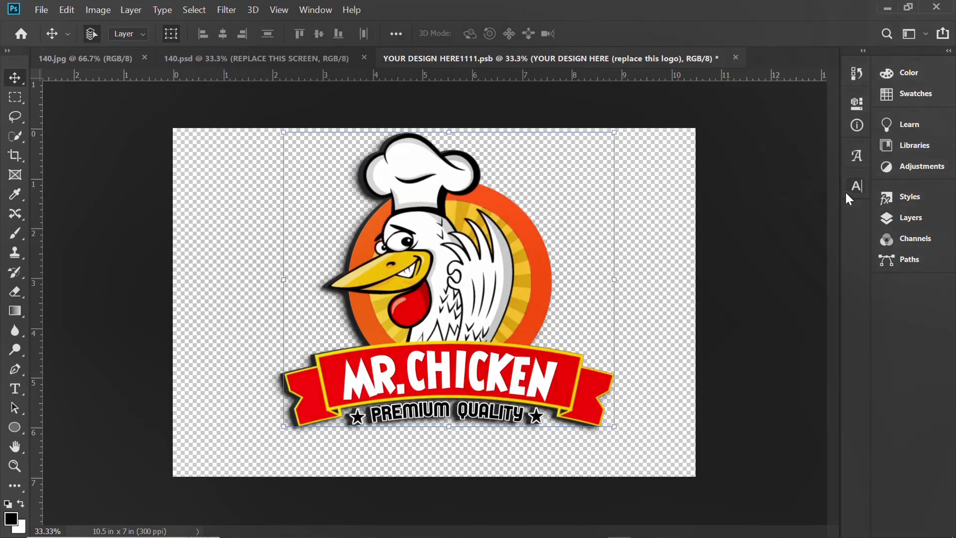
click(712, 141)
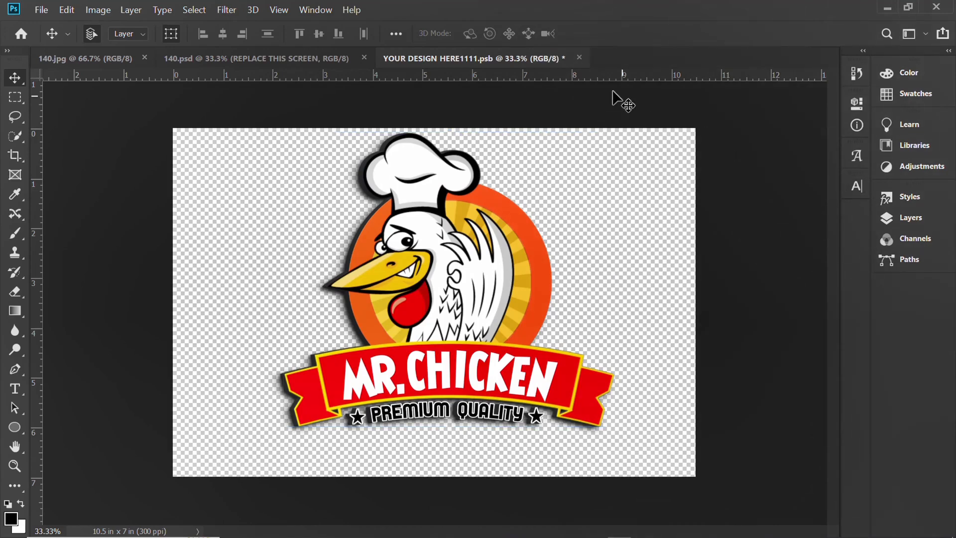
- Save and close YOUR DESIGN HERE1111.psb and deselect the smart object layer in the 140.psd mockup
click(579, 58)
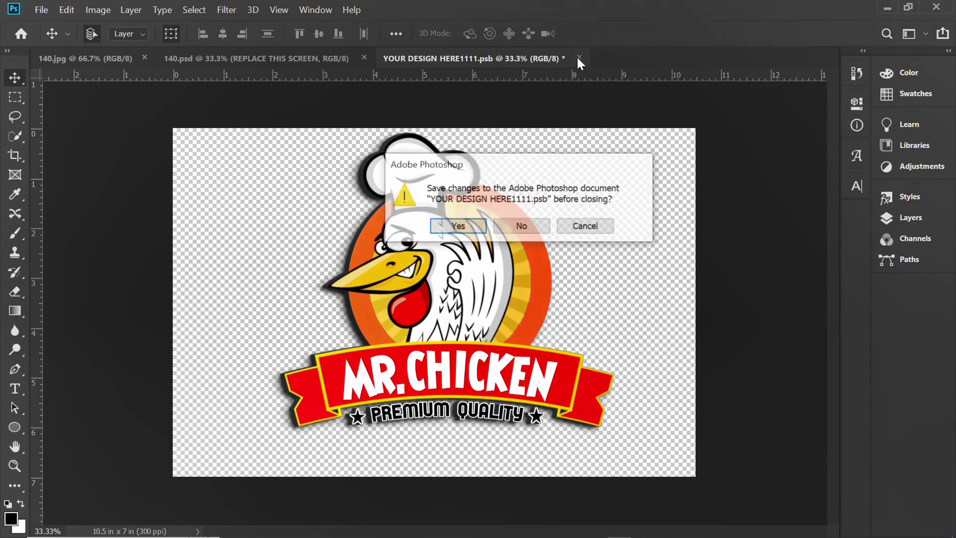
click(479, 220)
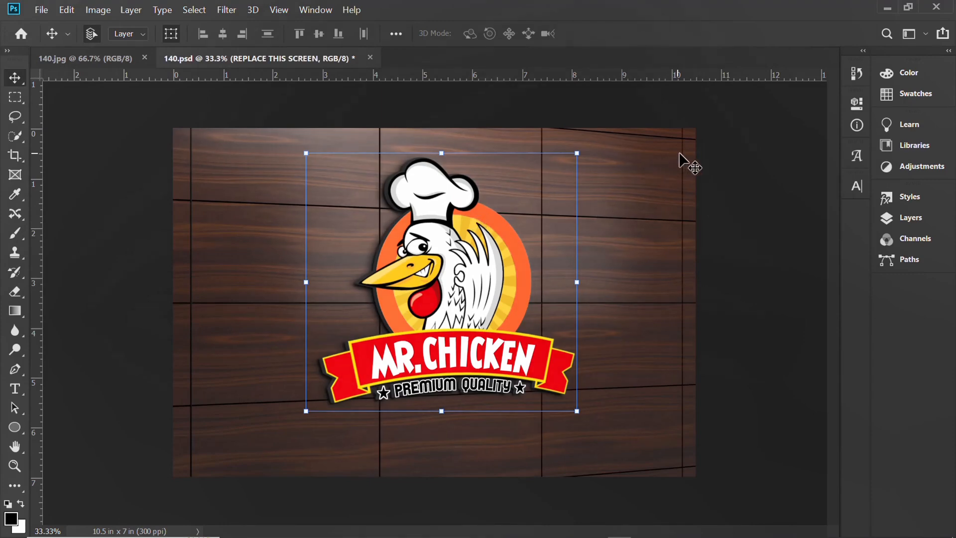
click(717, 158)
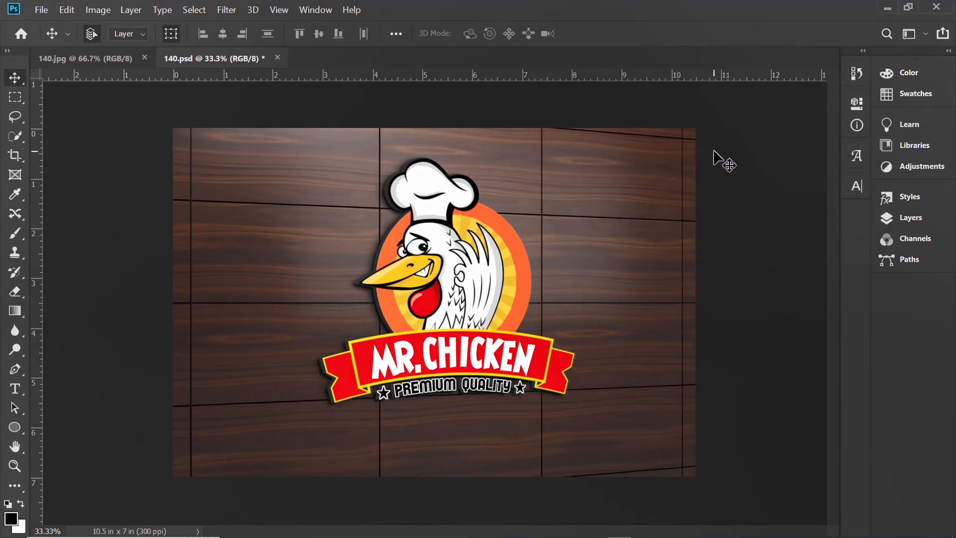
- Start cropping the 140.psd mockup with the 1 : 1 (Square) aspect ratio
key(ctrl+plus)
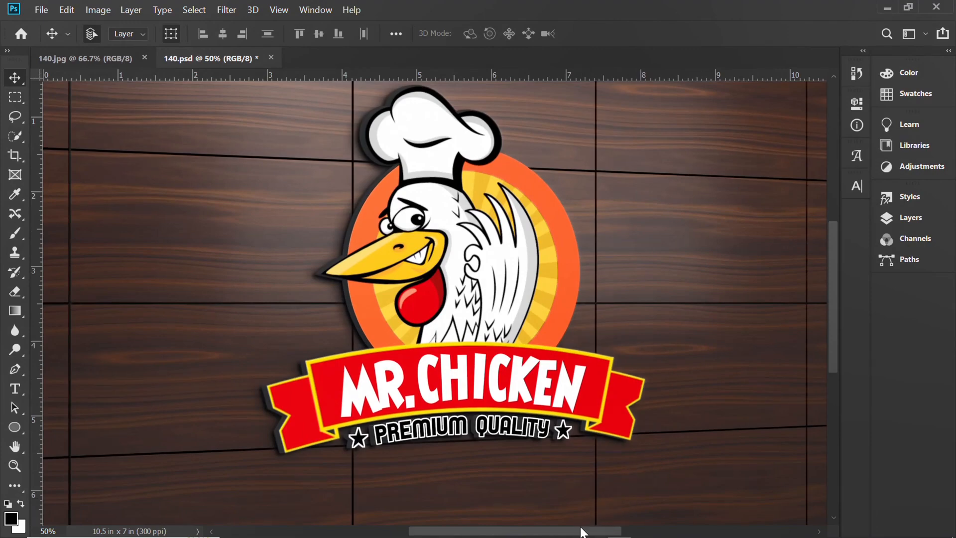
mouse_move(582, 532)
mouse_down()
mouse_move(561, 532)
mouse_move(593, 532)
mouse_up()
key(ctrl+minus)
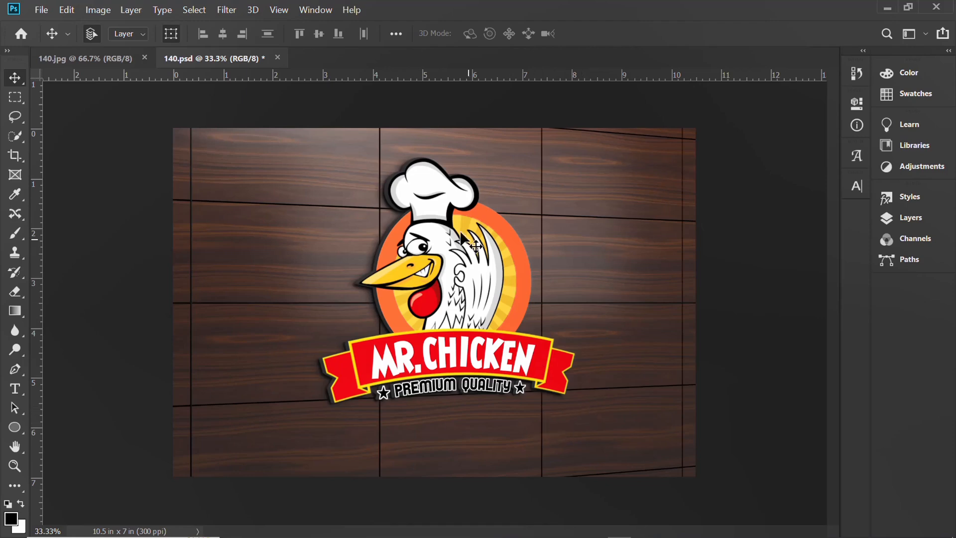
click(17, 155)
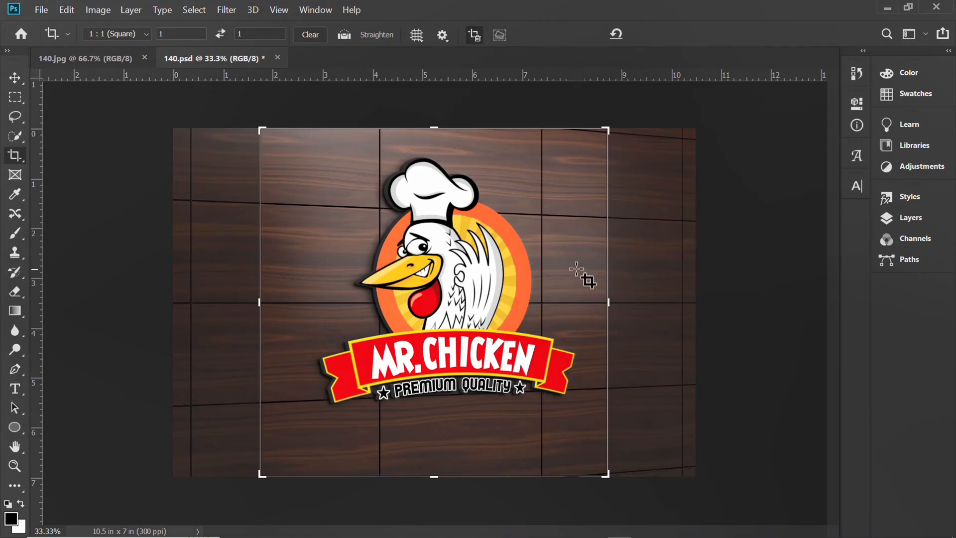
click(146, 35)
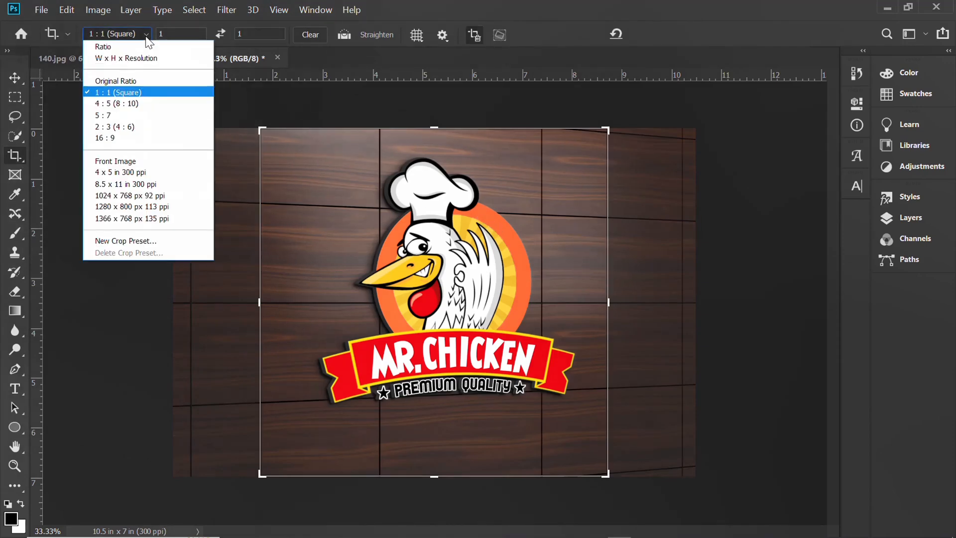
click(148, 88)
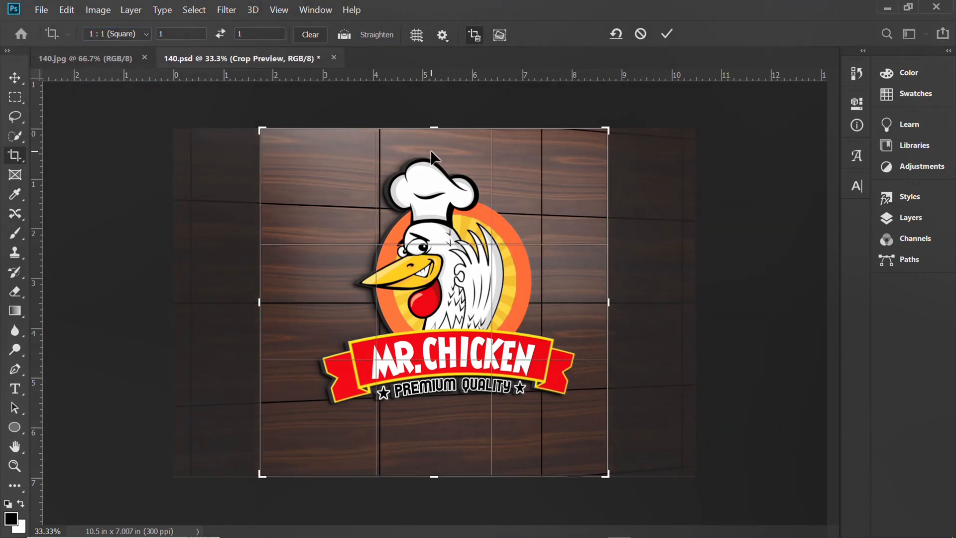
- Tighten the square crop frame around the Mr. Chicken logo to about 6.32 x 6.32 in and apply the crop
drag(259, 125, 277, 131)
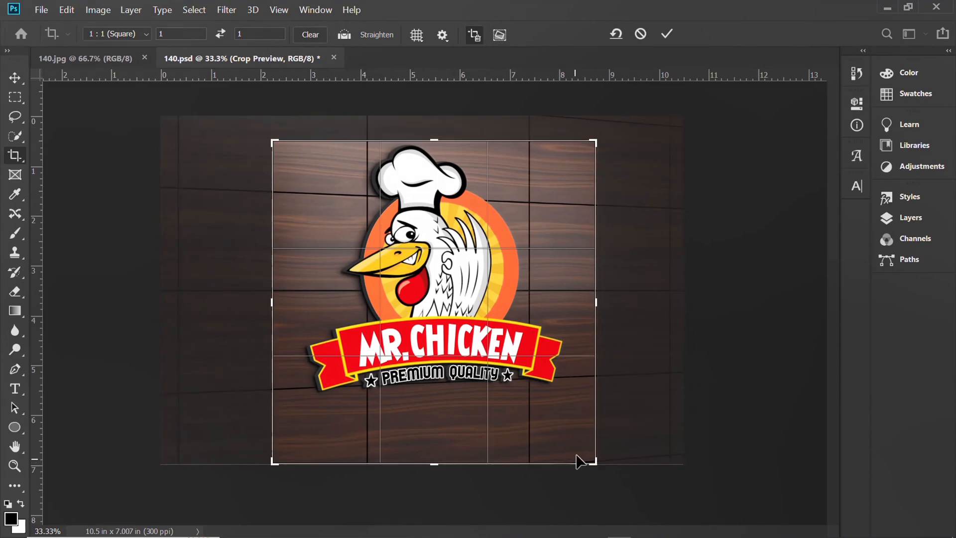
drag(591, 463, 585, 439)
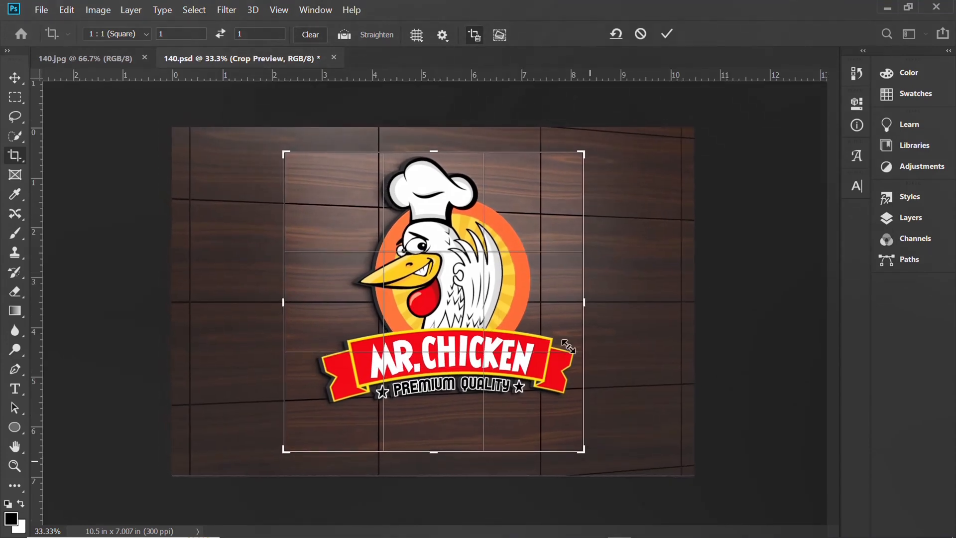
drag(434, 151, 434, 141)
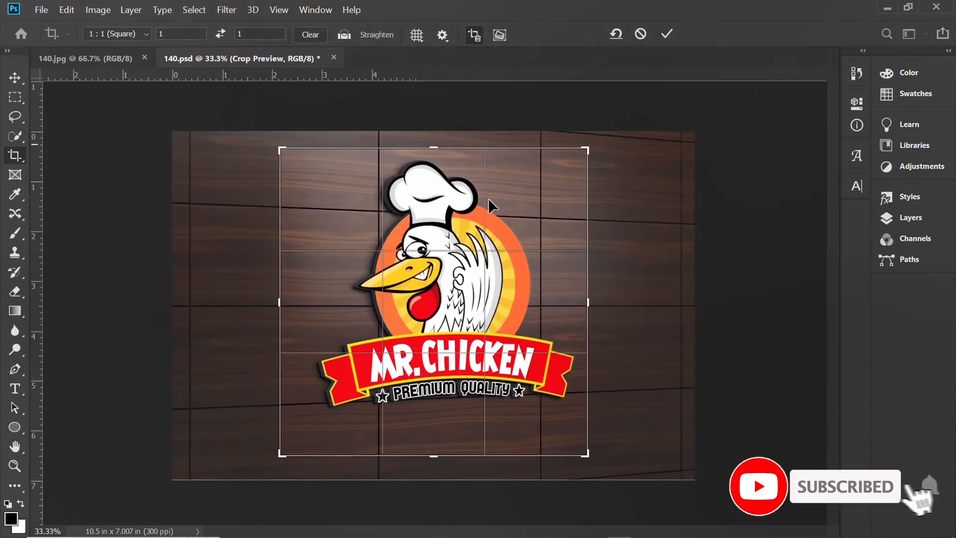
drag(593, 303, 596, 301)
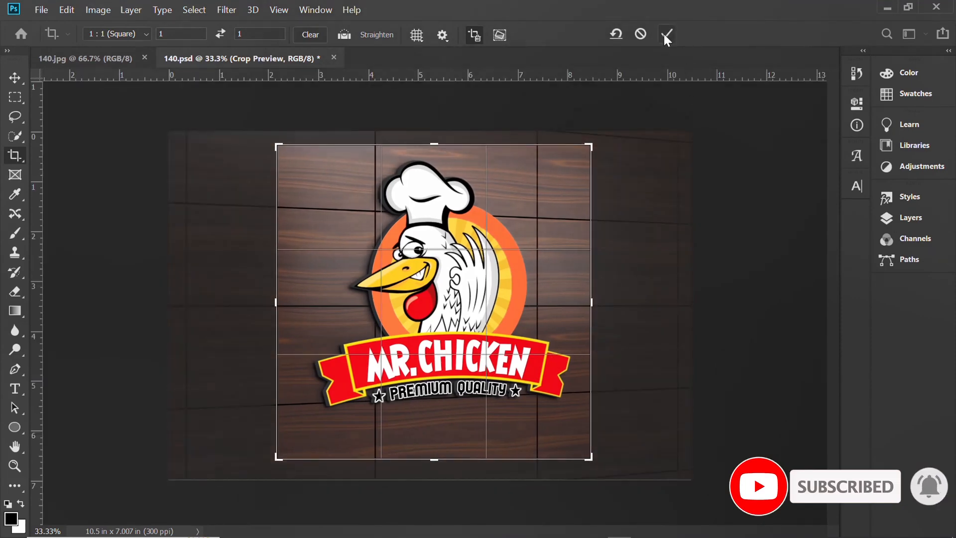
click(666, 34)
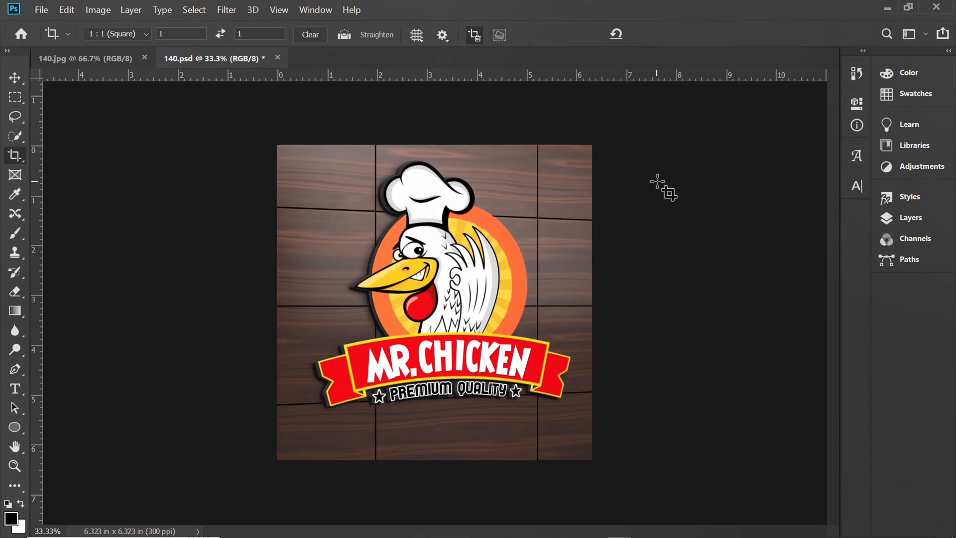
key(ctrl+0)
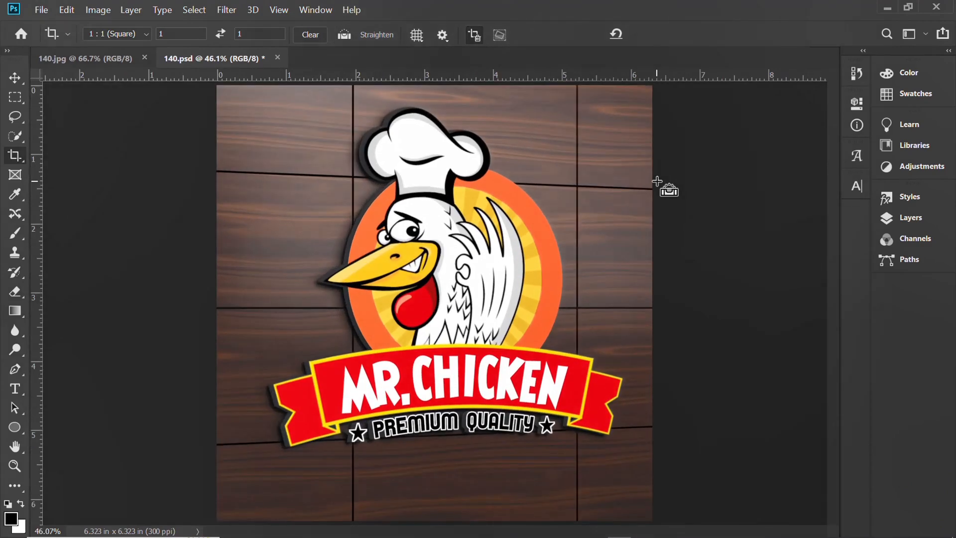